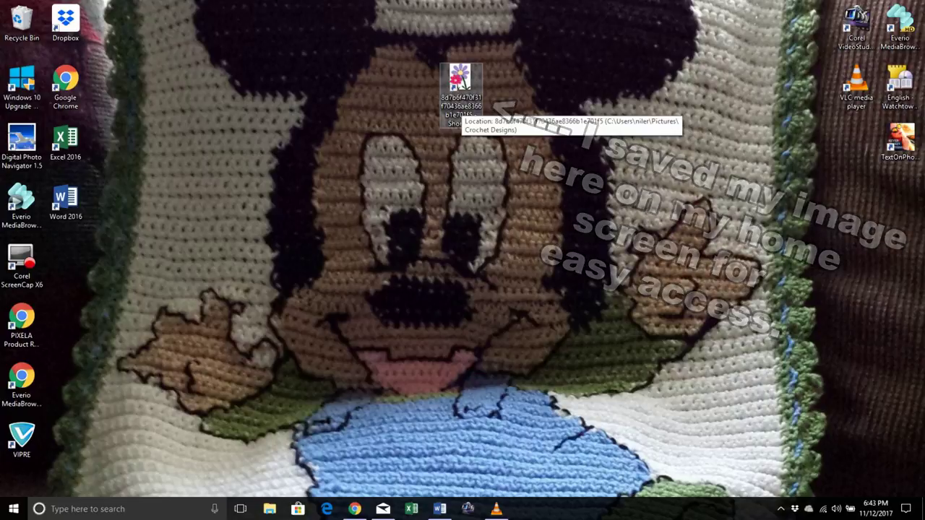
- Open the flower clip-art desktop shortcut in Paint using Open with
right_click(465, 99)
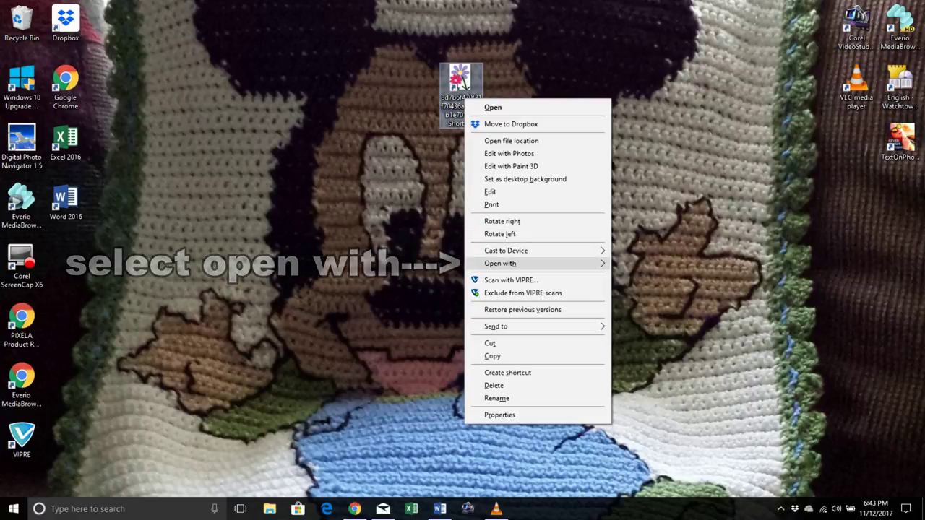
mouse_move(501, 263)
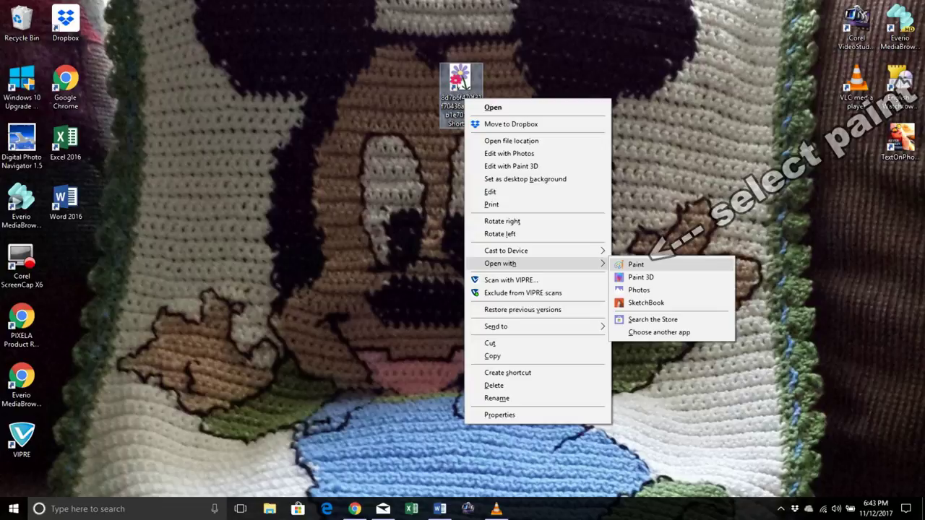
click(636, 265)
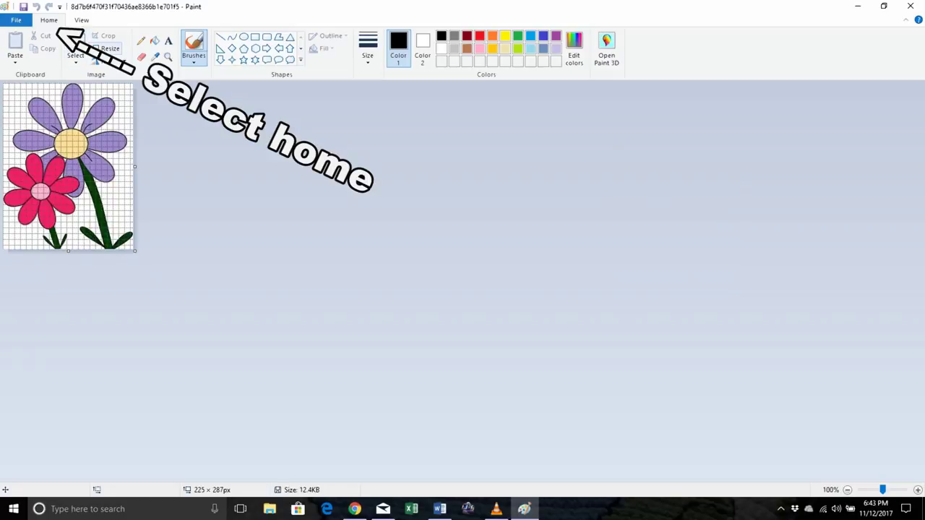
- Open Resize and Skew and switch it to Pixels, showing 225 × 287
click(105, 49)
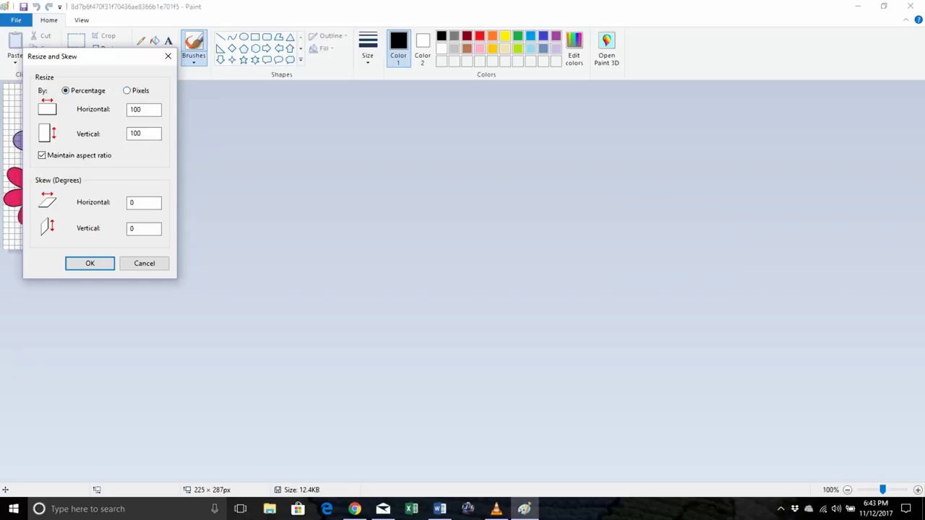
click(127, 90)
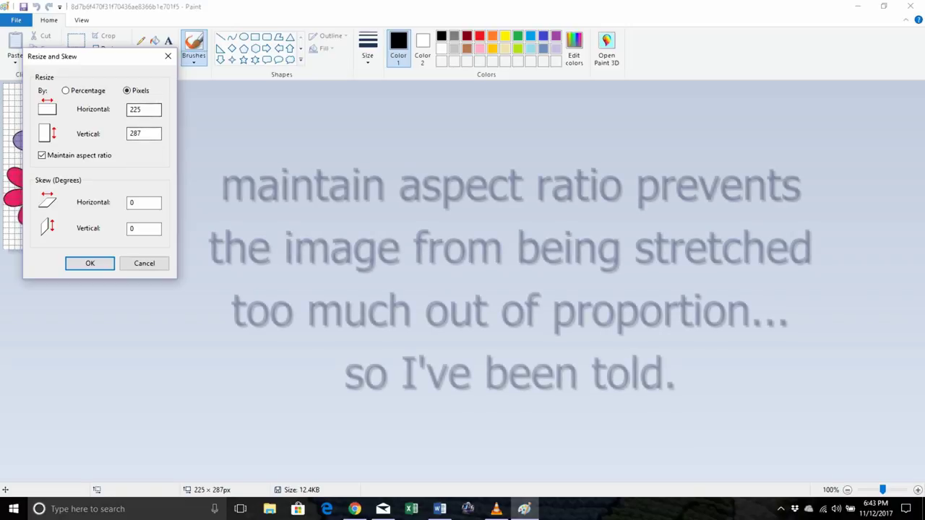
- Set the width to 62 px, turn off Maintain aspect ratio, and type 60 for the height
click(144, 109)
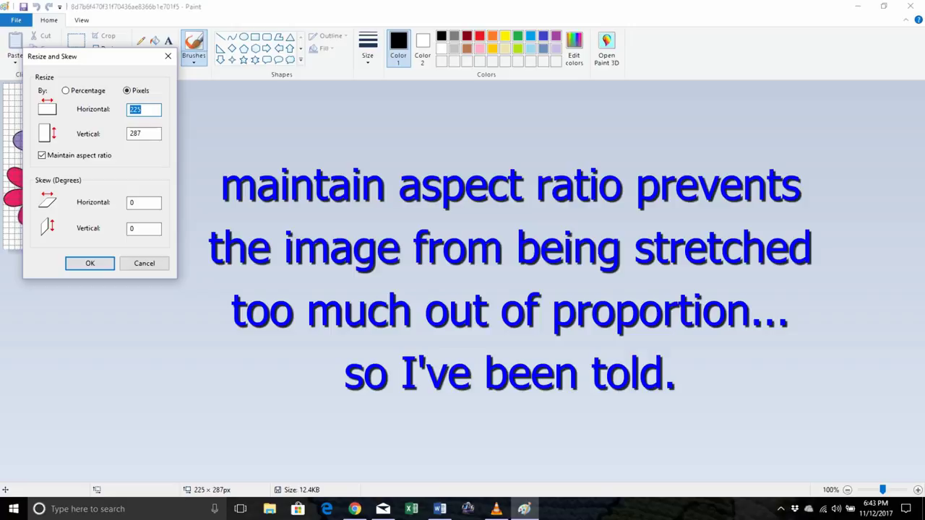
text(62)
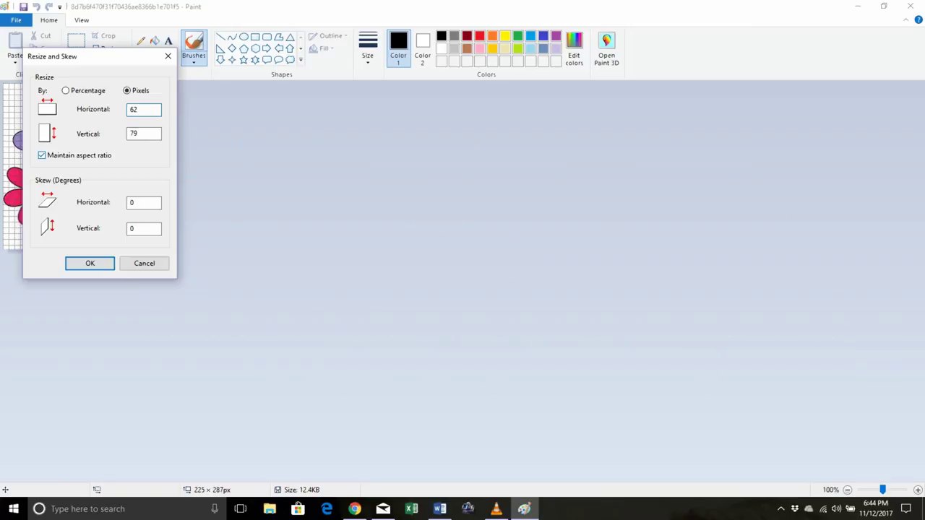
click(42, 155)
double_click(144, 134)
text(60)
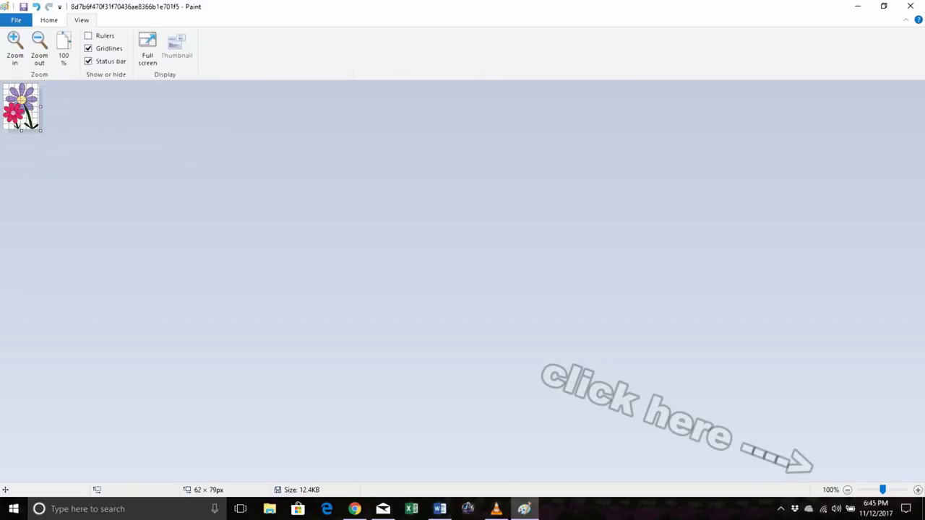
- Zoom the gridded flower up toward 800%, capture a Win+PrtScn screenshot, and close Paint
click(918, 490)
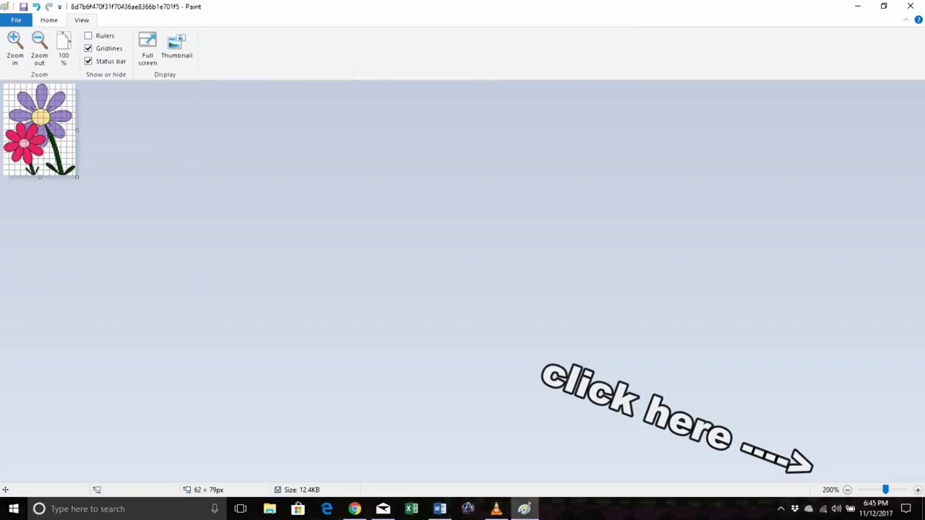
click(918, 490)
click(918, 490)
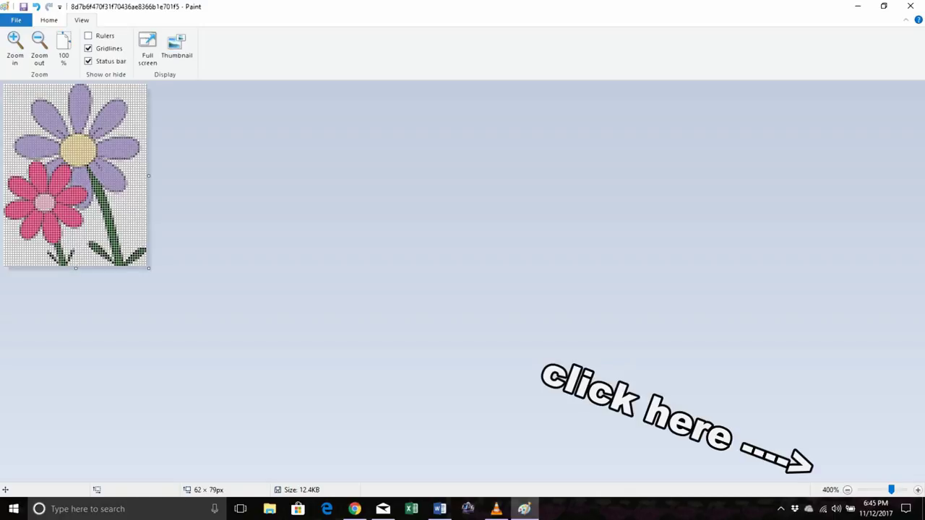
click(918, 490)
click(918, 491)
click(918, 490)
click(918, 490)
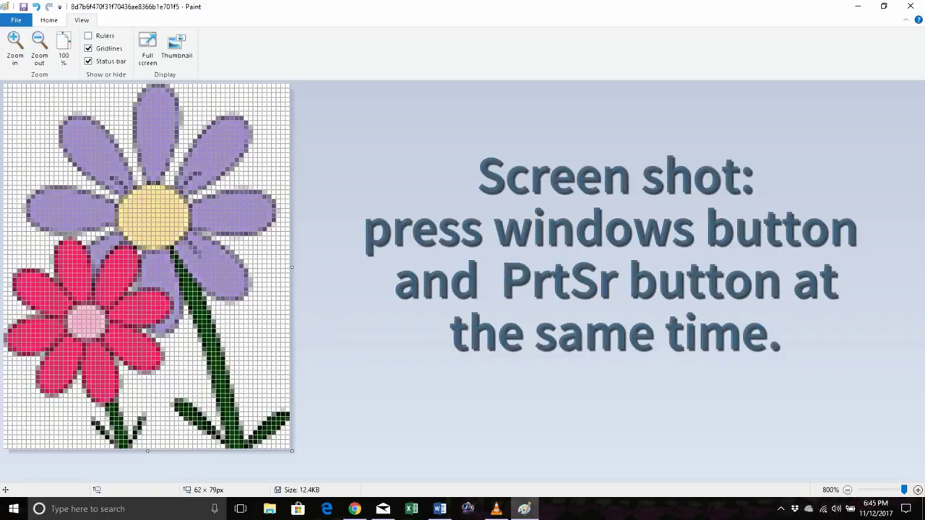
key(super+Print)
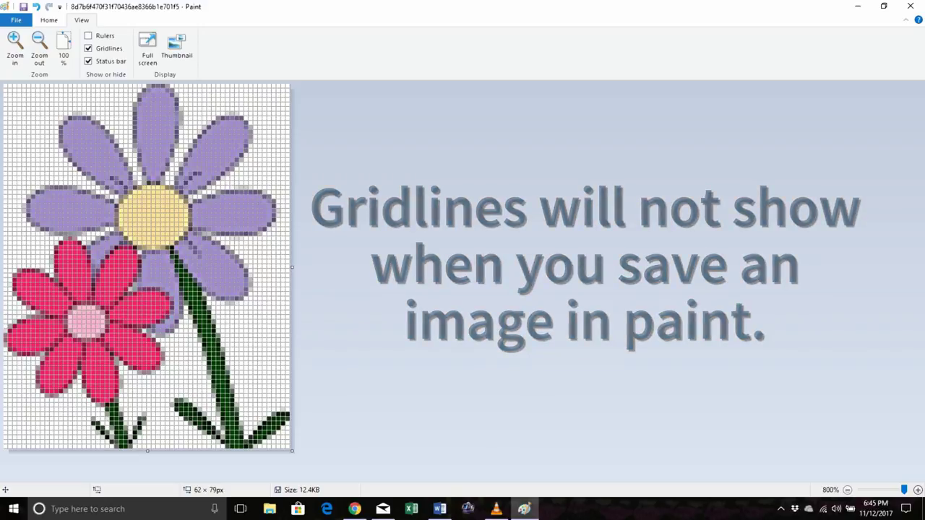
click(910, 6)
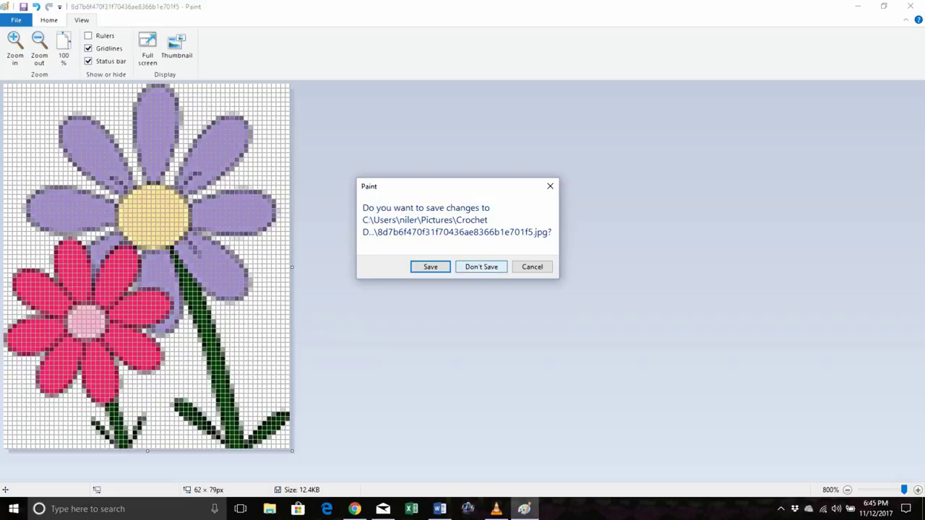
- Quit Paint without saving, search Quick access for the screenshot, and open Screenshot (46)
key(n)
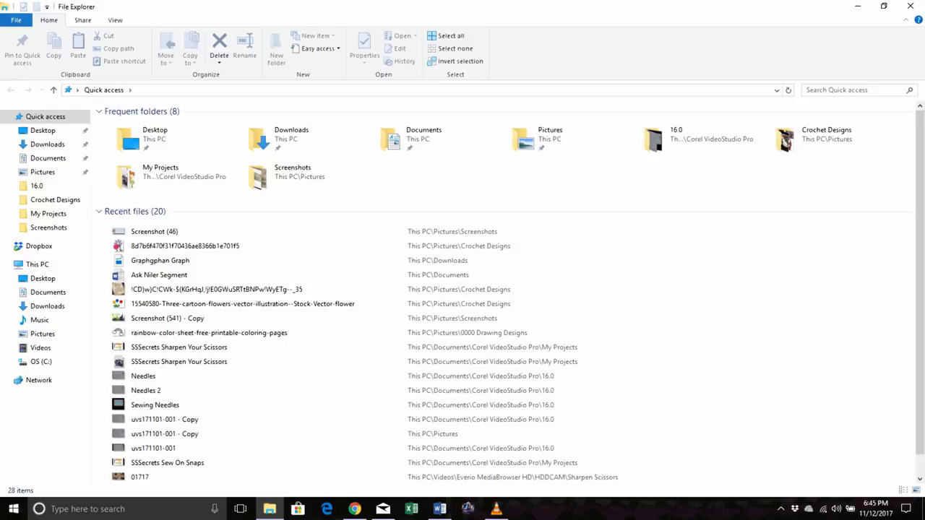
click(831, 90)
text(sr)
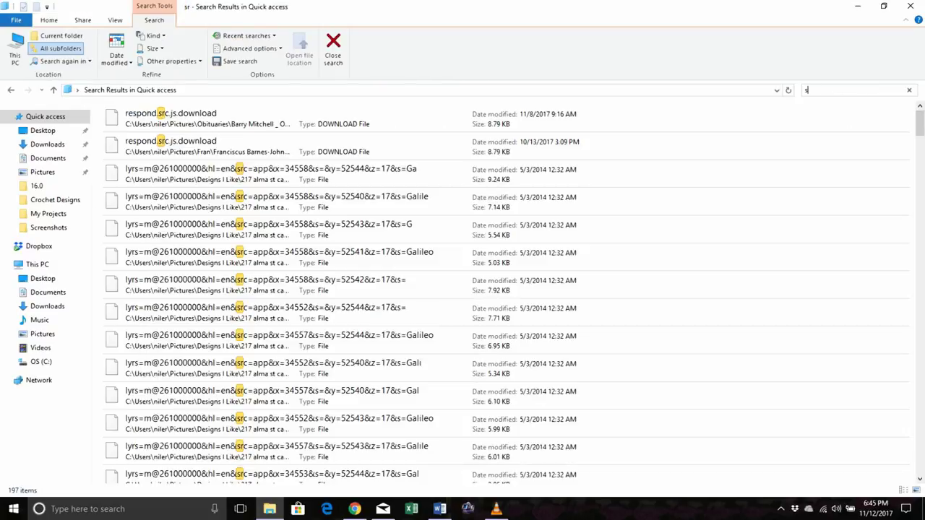
text(cre)
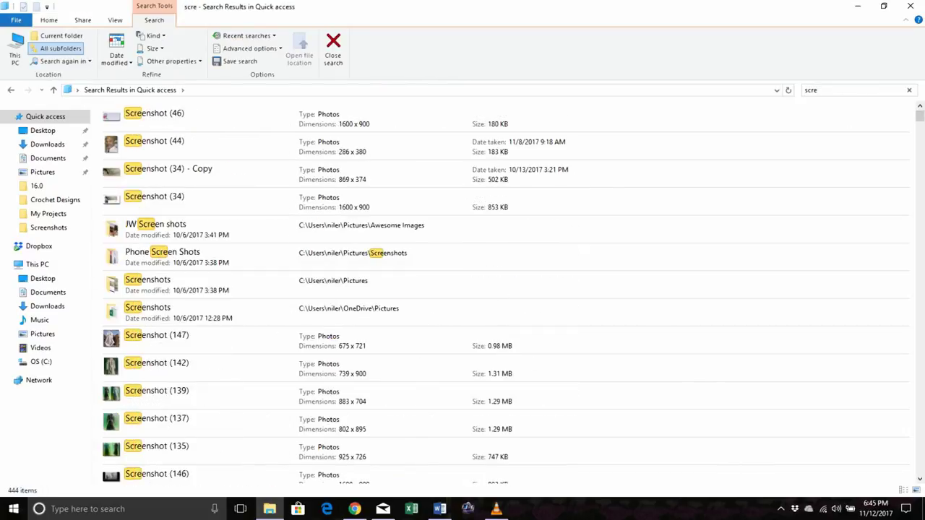
click(154, 119)
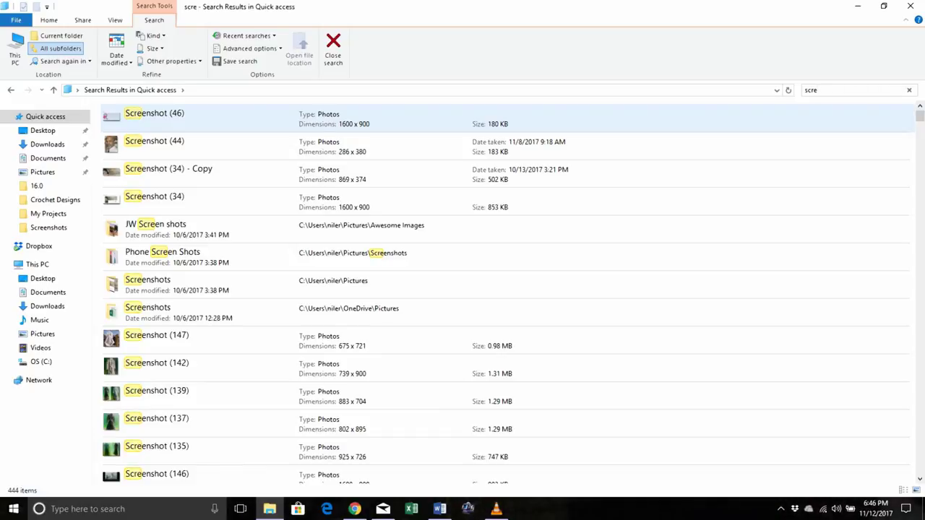
key(Return)
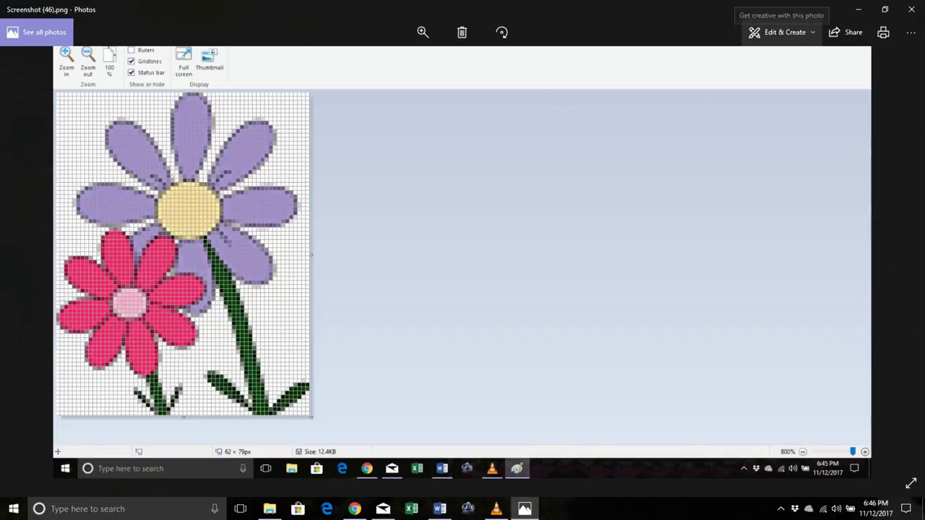
- Crop off the toolbar, empty right area and taskbar around the flower, then save and close
click(780, 31)
click(769, 67)
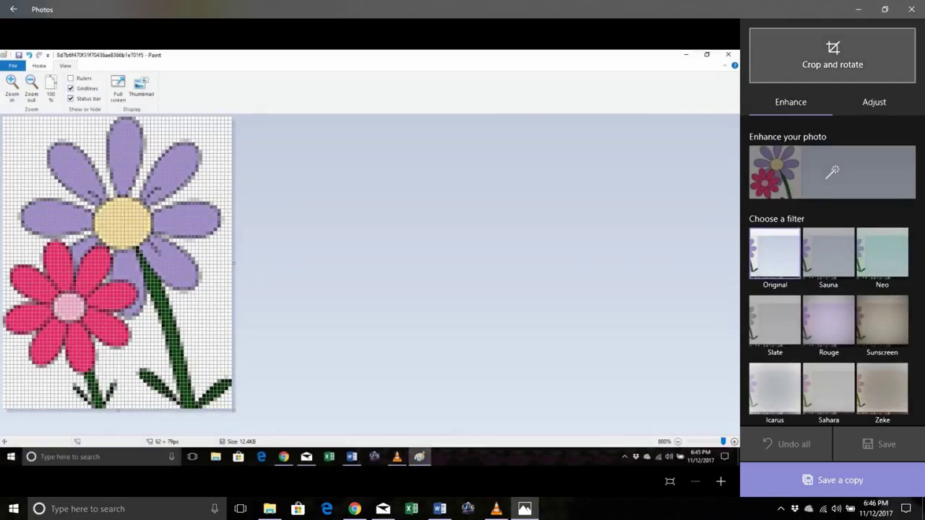
click(833, 56)
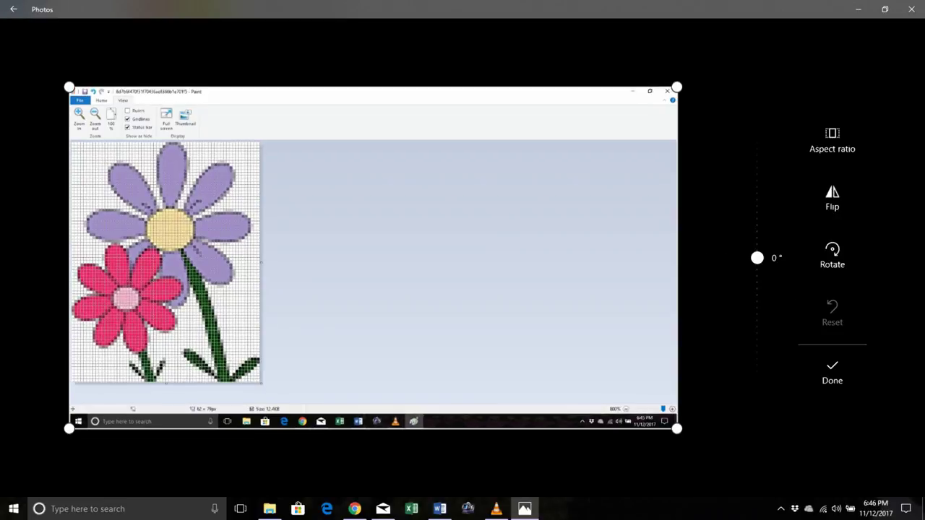
drag(373, 86, 373, 137)
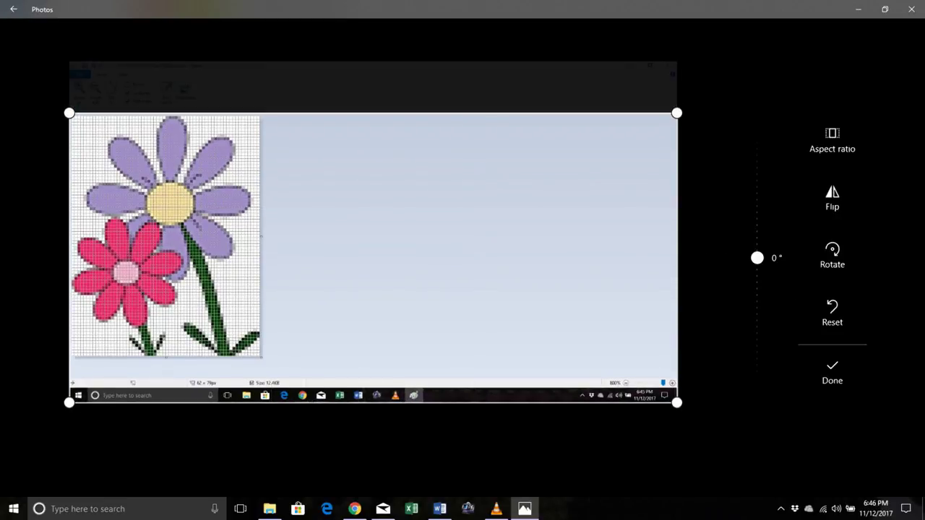
drag(677, 257, 260, 258)
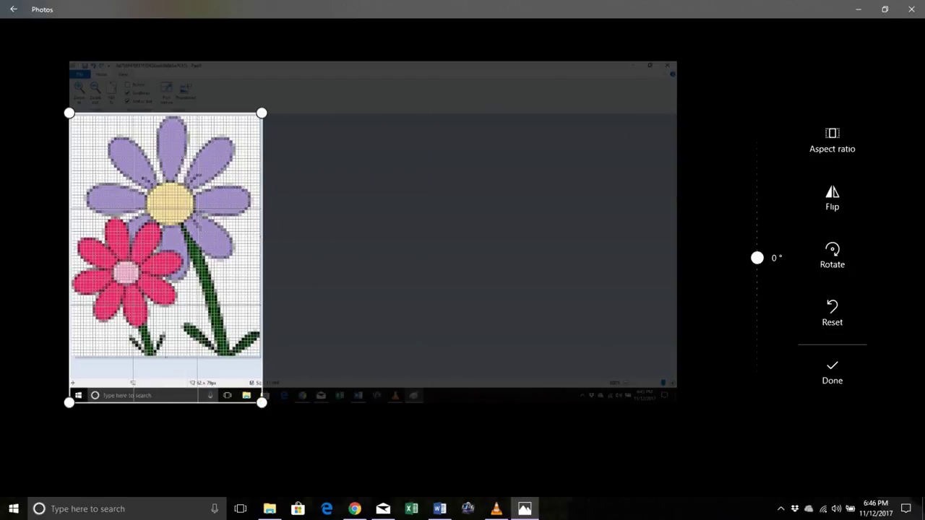
drag(373, 450, 373, 390)
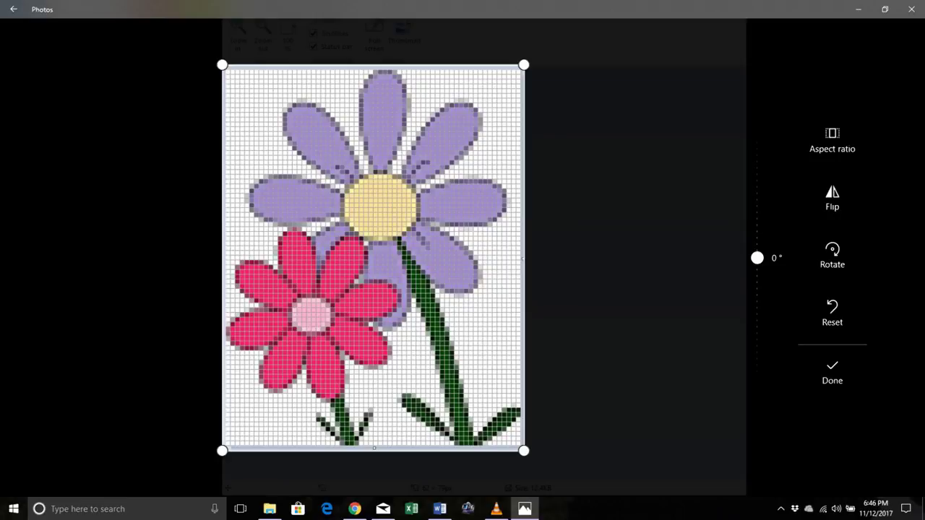
click(832, 373)
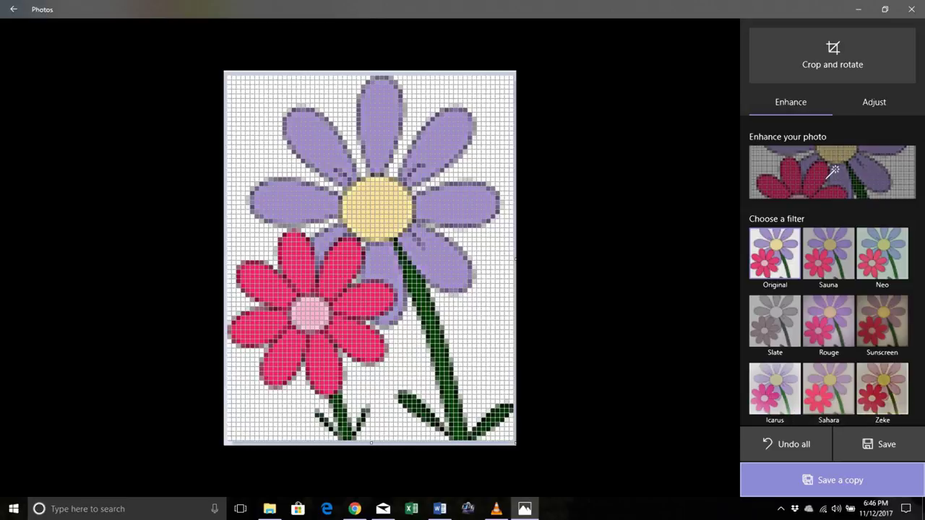
click(879, 444)
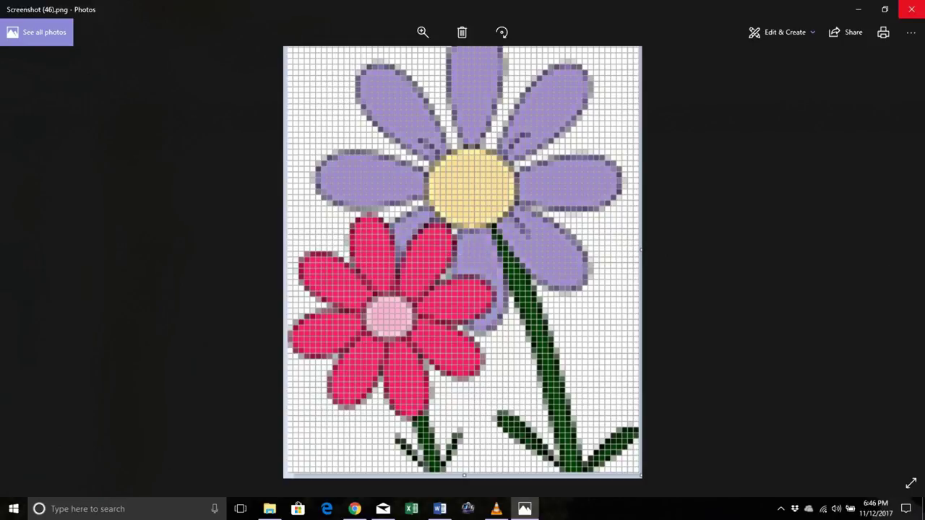
click(911, 9)
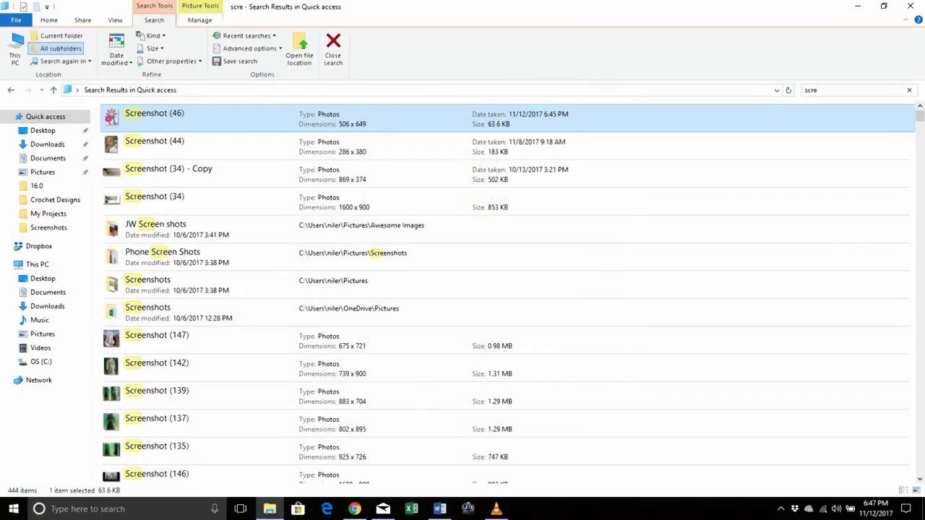
- Print Screenshot (46) from its right-click menu on the Kyocera FS-4000DN
right_click(251, 118)
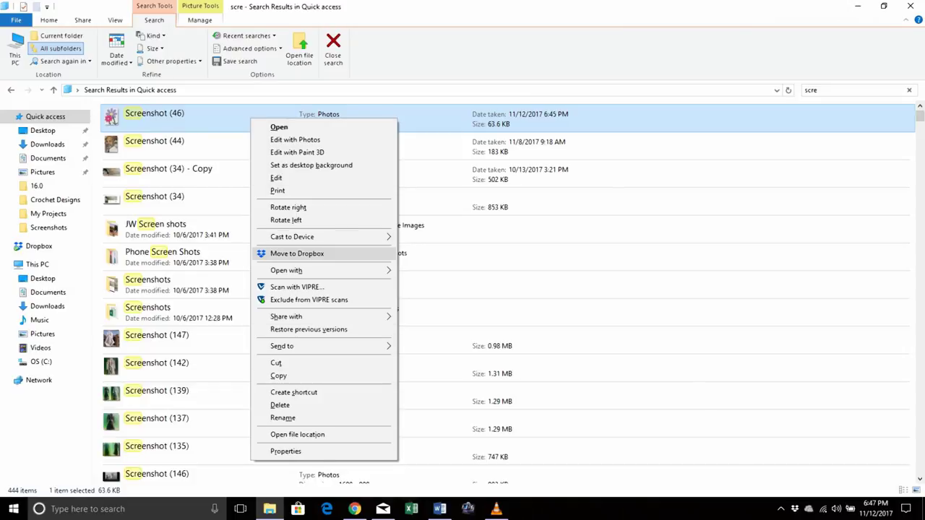
click(289, 190)
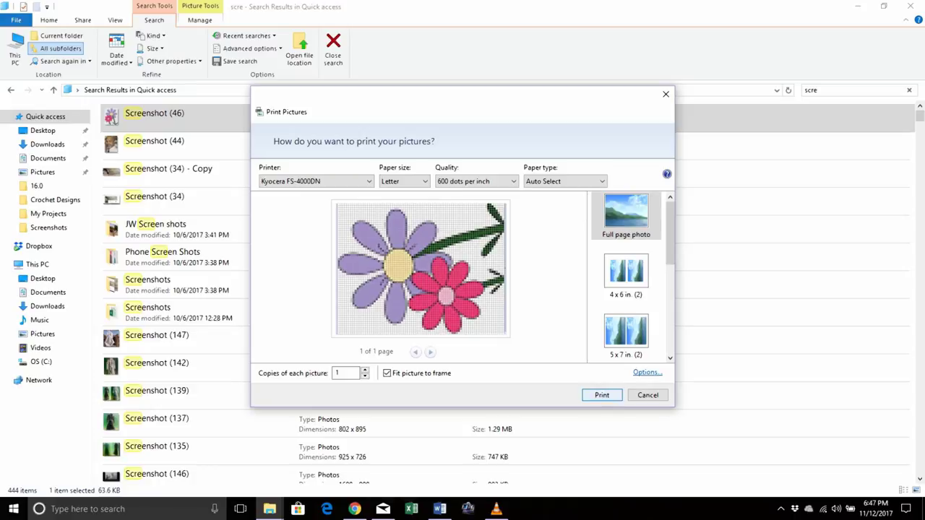
key(Return)
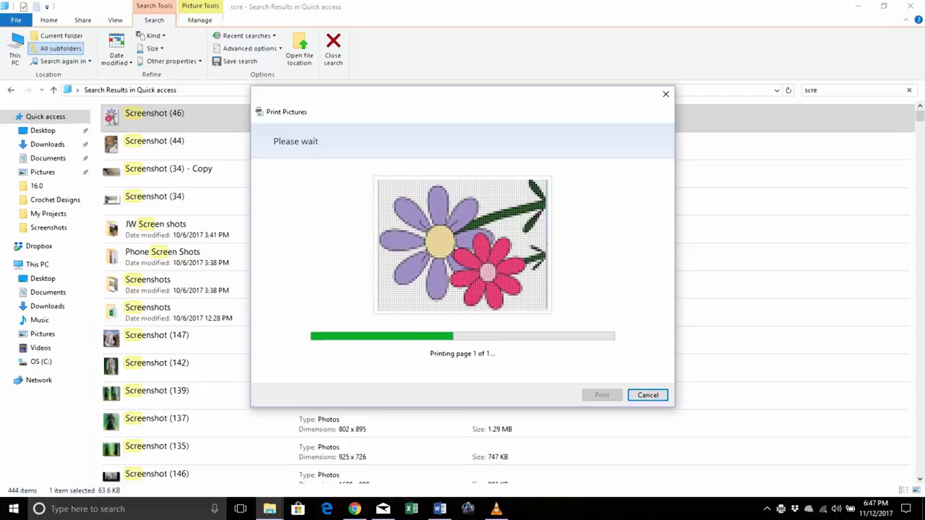